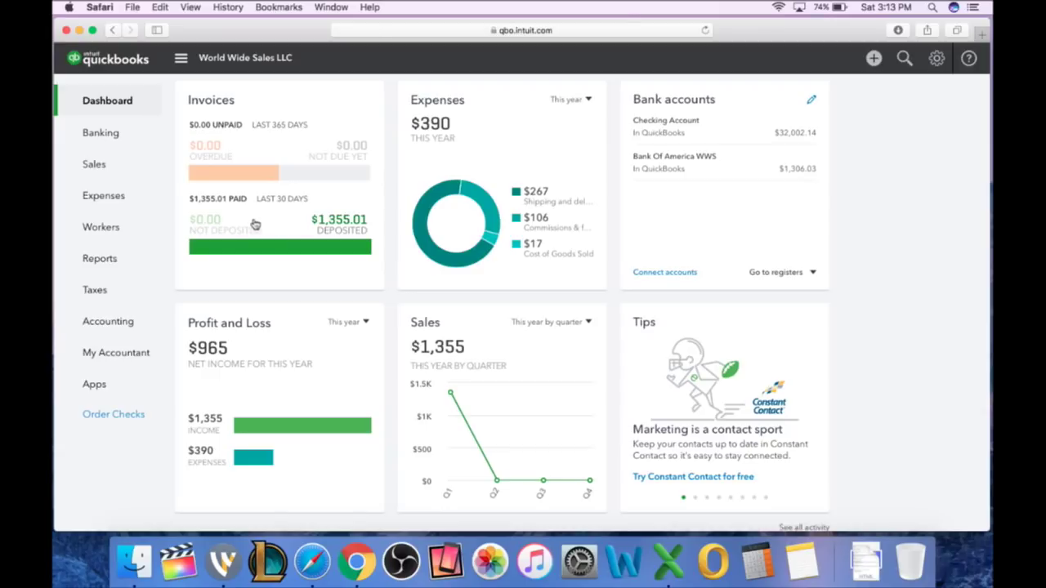
Create a new invoice for the customer Ebay Sales and set its terms to Due on receipt.
click(95, 166)
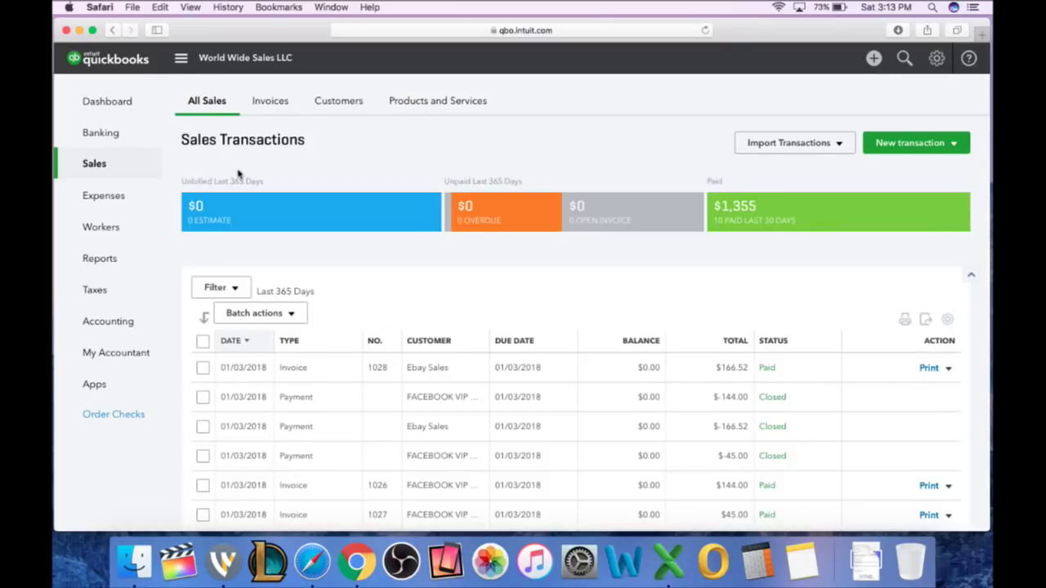
click(924, 143)
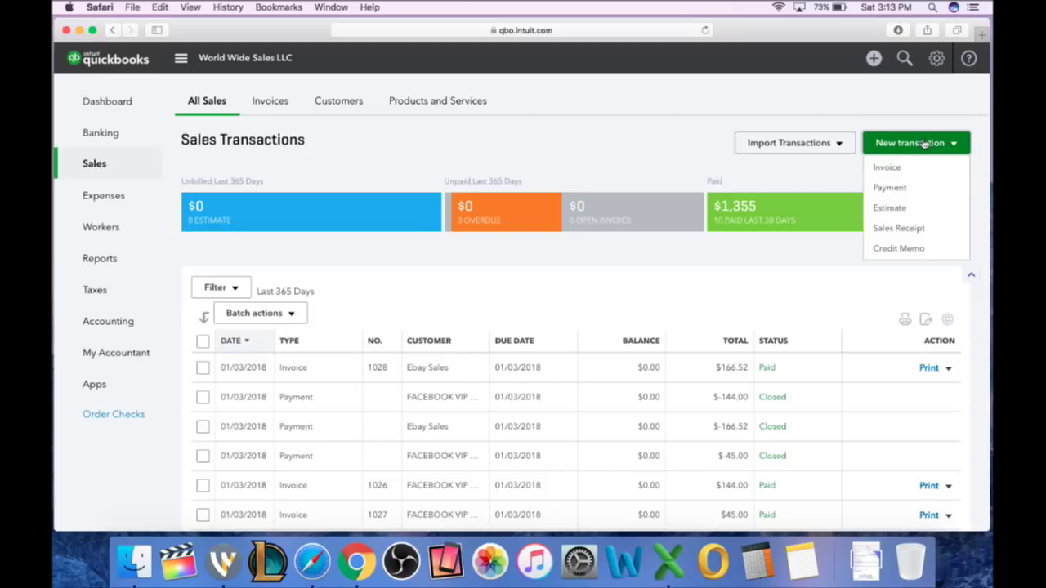
click(884, 167)
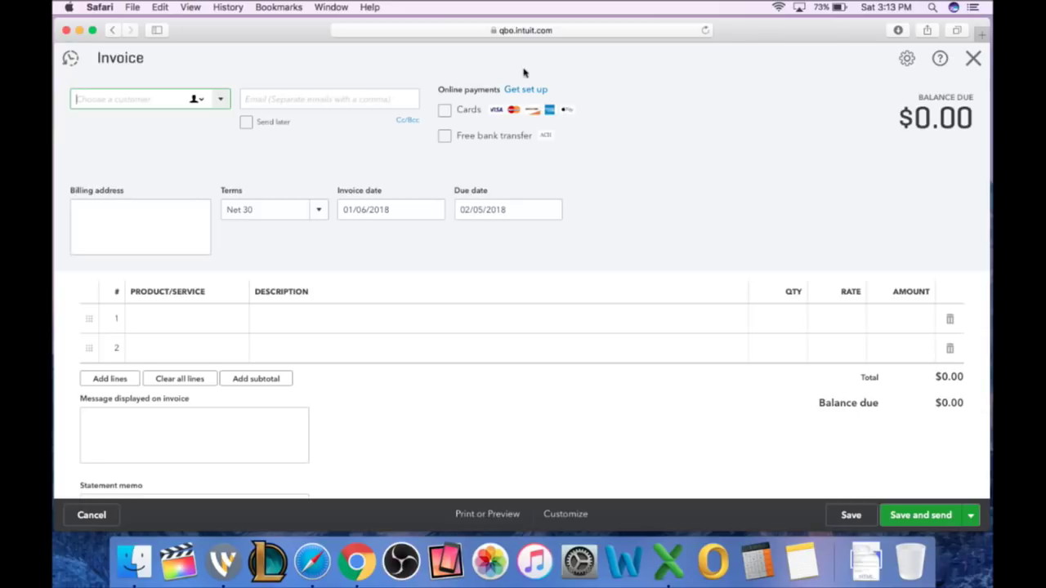
text(Ebay Credits)
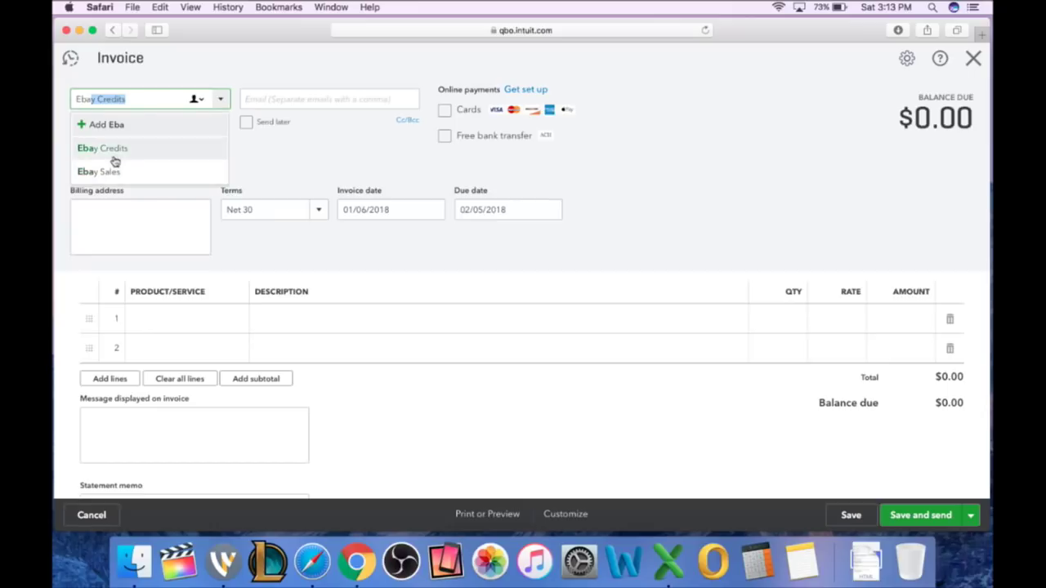
click(113, 172)
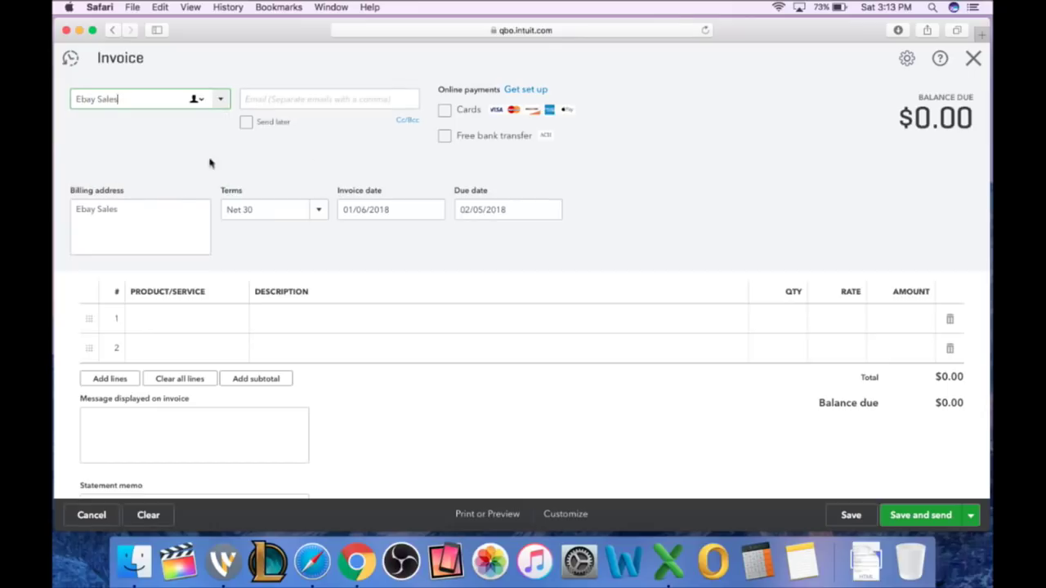
click(320, 213)
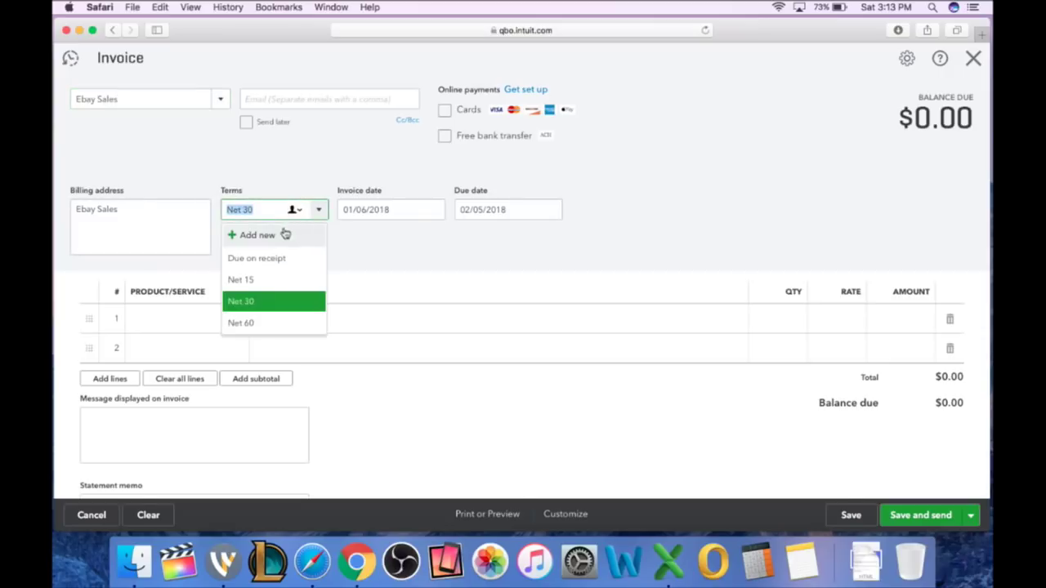
click(258, 259)
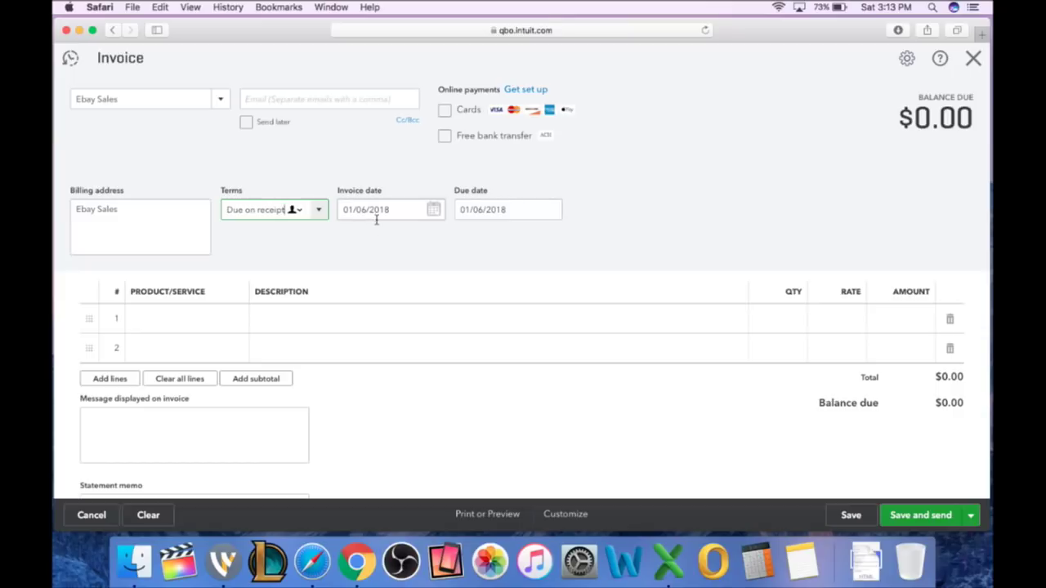
Choose Sales as the product/service on the first invoice line.
scroll(297, 201, down, 1)
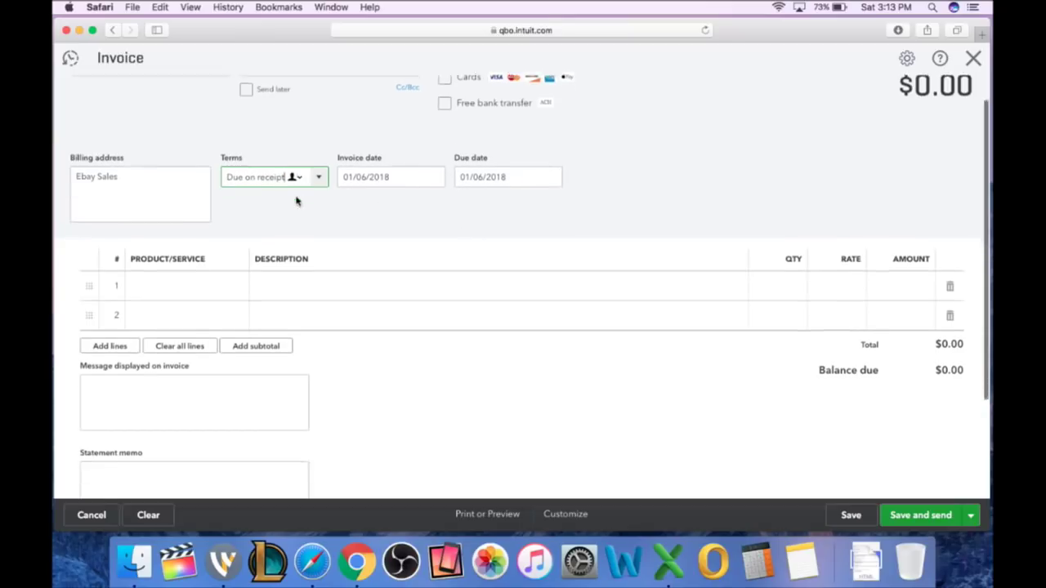
scroll(297, 201, down, 1)
click(185, 278)
text(sal)
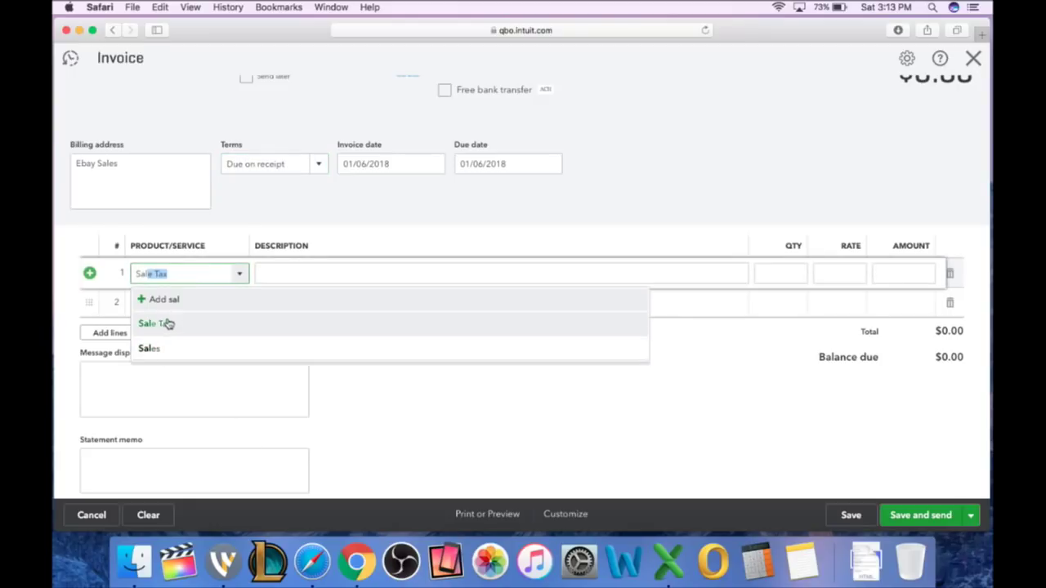
double_click(195, 280)
key(BackSpace)
key(BackSpace)
key(BackSpace)
key(BackSpace)
key(BackSpace)
key(BackSpace)
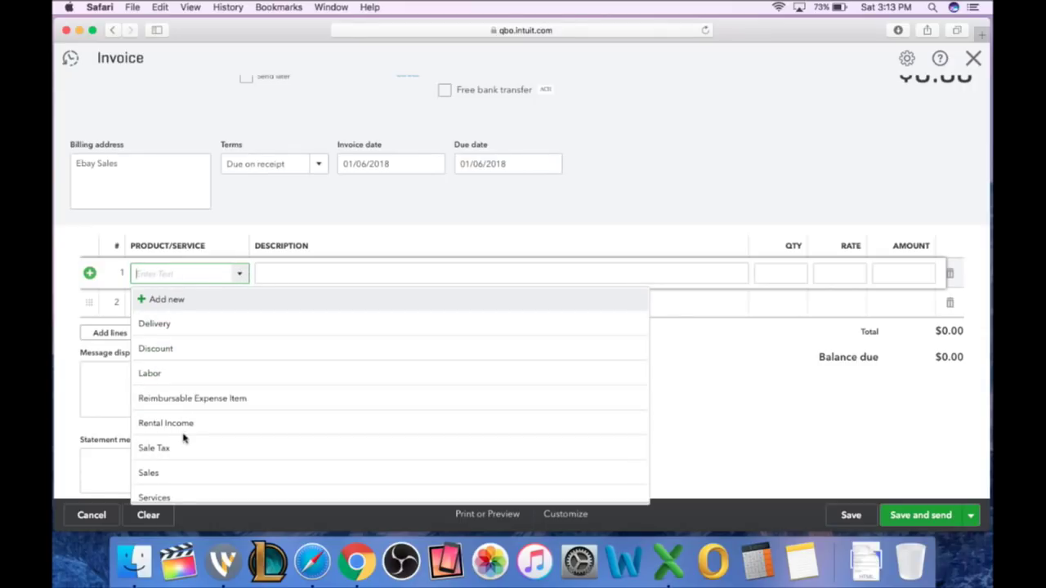
click(147, 474)
Describe the first invoice line as "1-6-2018 Ebay Sales" and set its quantity to 1.
click(320, 273)
text(1-6-2018 Ebay Sales)
click(842, 280)
click(800, 277)
text(1)
Set the rate of the Sales line to 215.00.
click(845, 276)
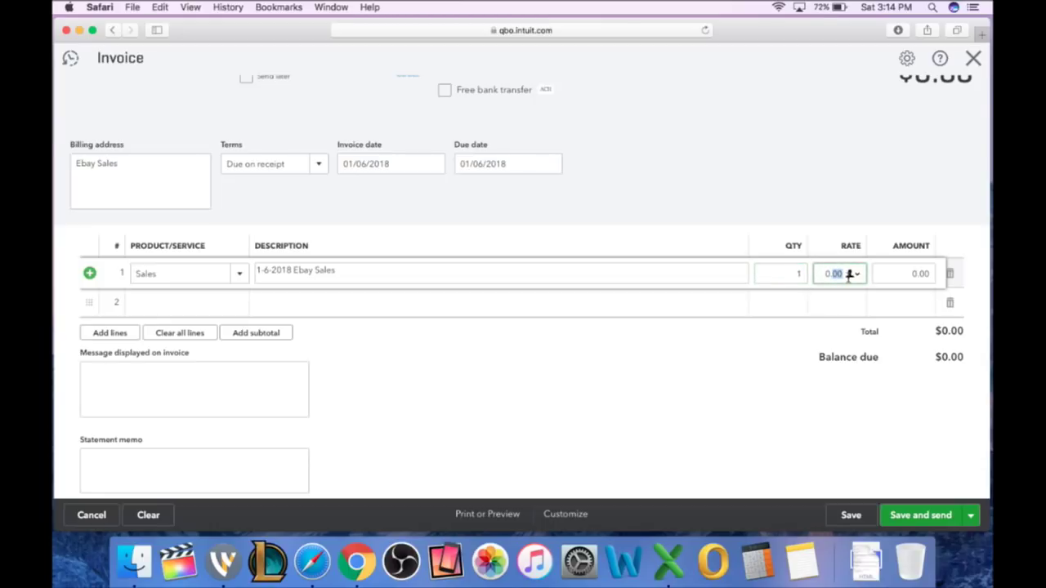
text(0.2)
text(15)
key(BackSpace)
key(BackSpace)
key(BackSpace)
key(BackSpace)
key(BackSpace)
text(215.00)
click(848, 213)
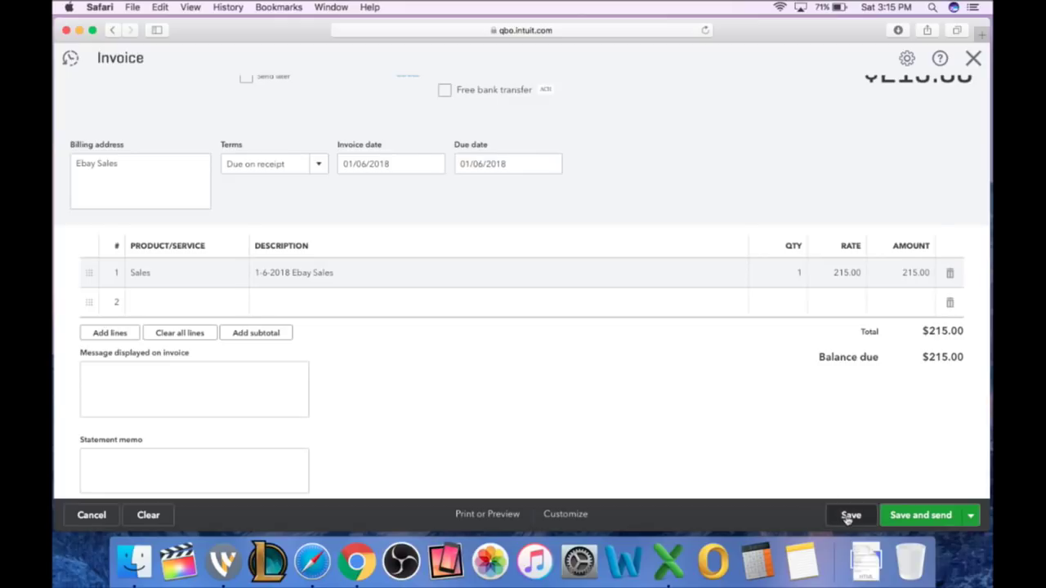
Save the Ebay Sales invoice without sending it and close the invoice form.
click(972, 60)
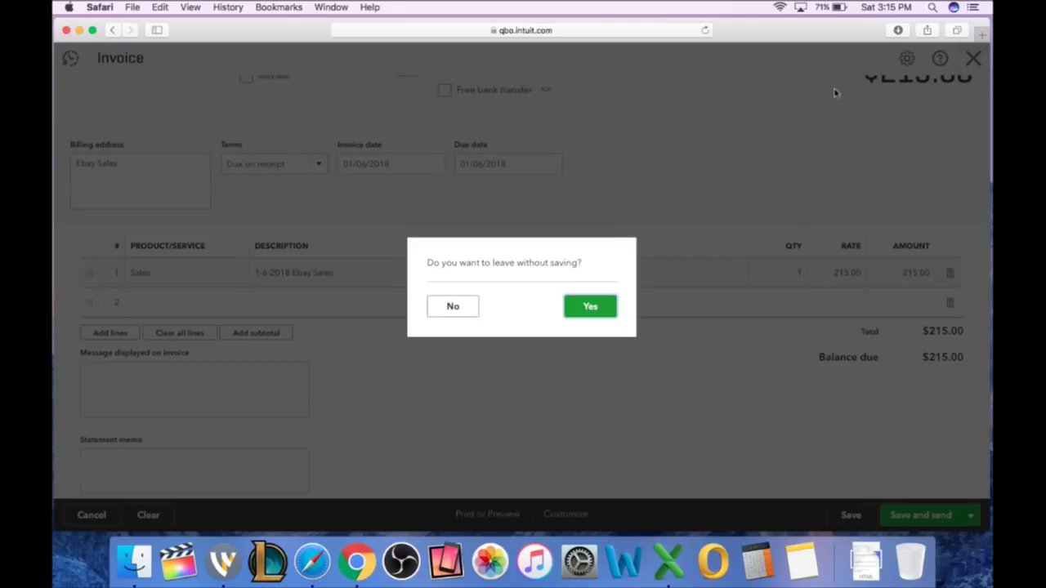
click(462, 306)
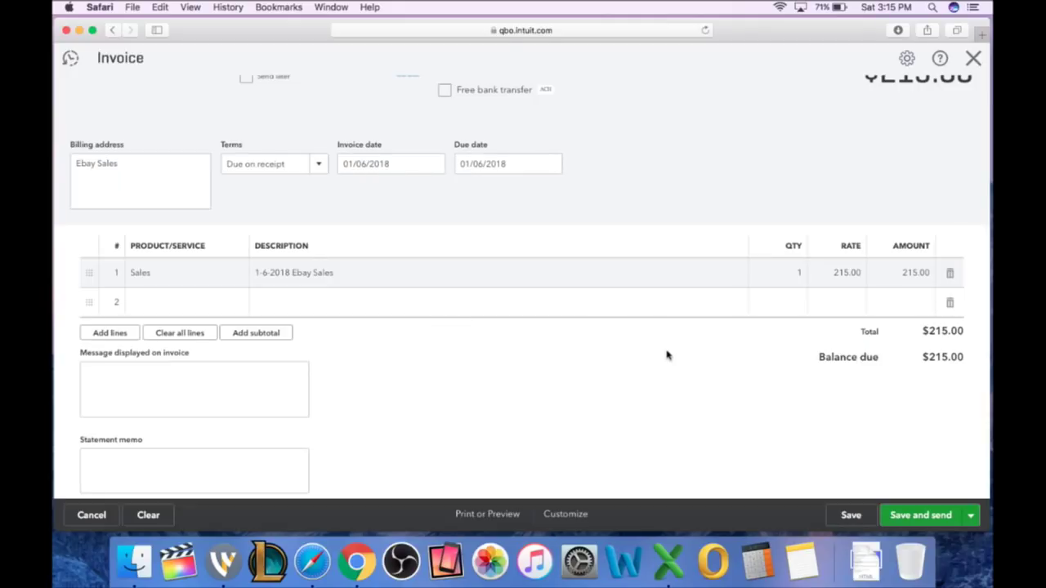
click(855, 522)
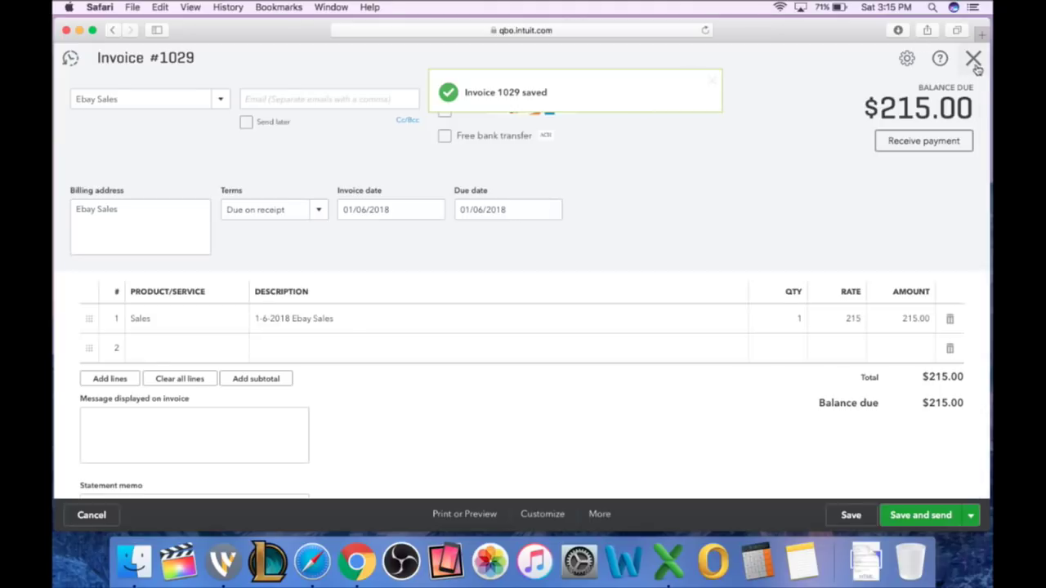
click(973, 59)
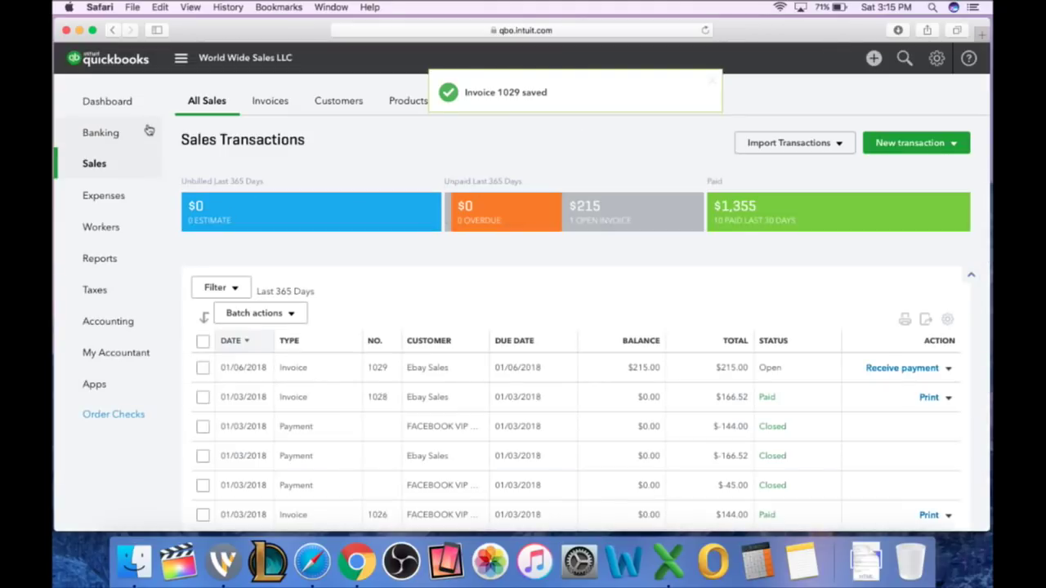
Return to the dashboard, dismiss the 1099 contractor message and open the list of unpaid invoices not due yet.
click(124, 101)
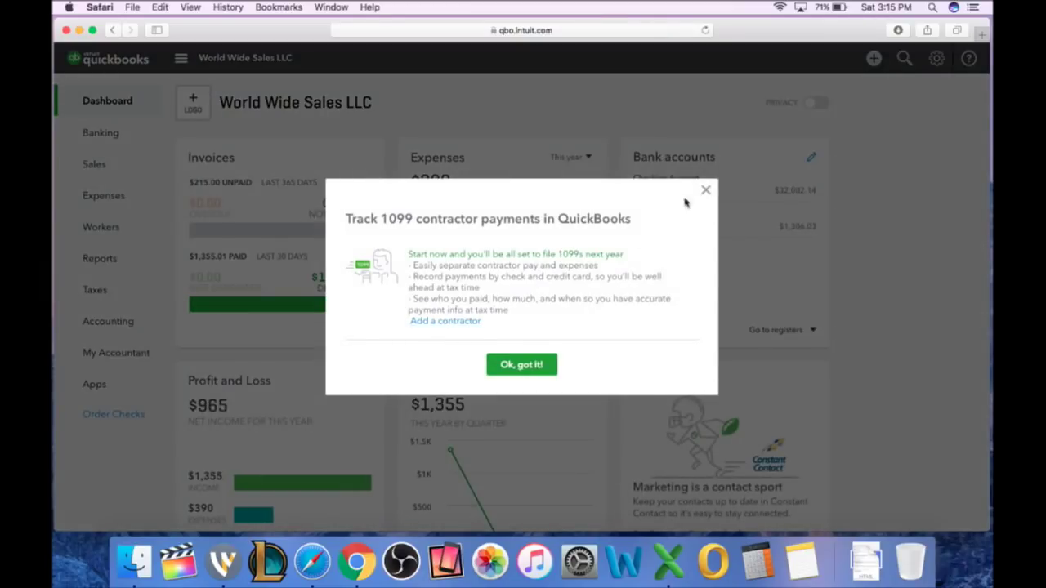
click(705, 190)
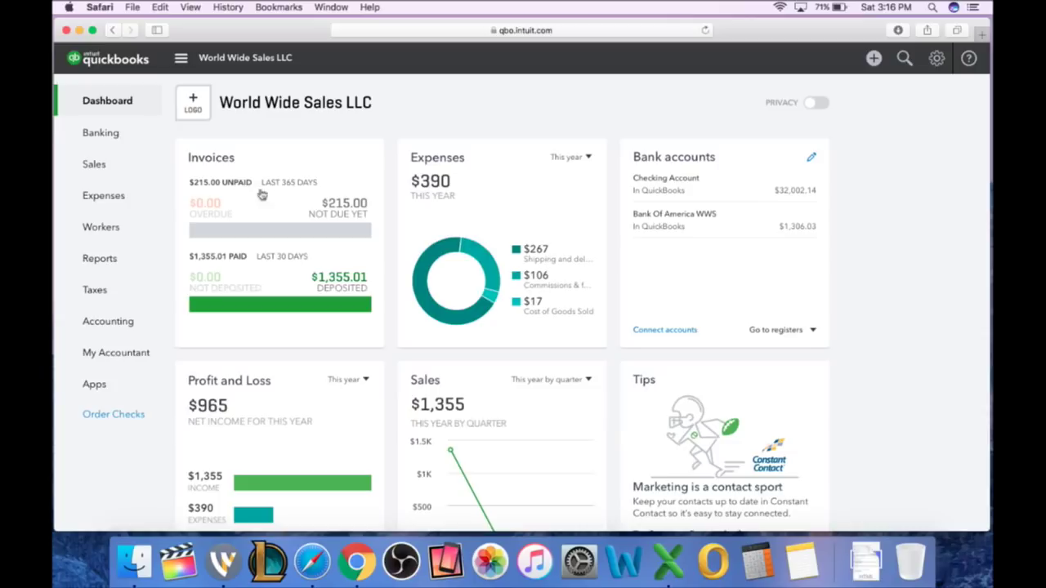
click(346, 204)
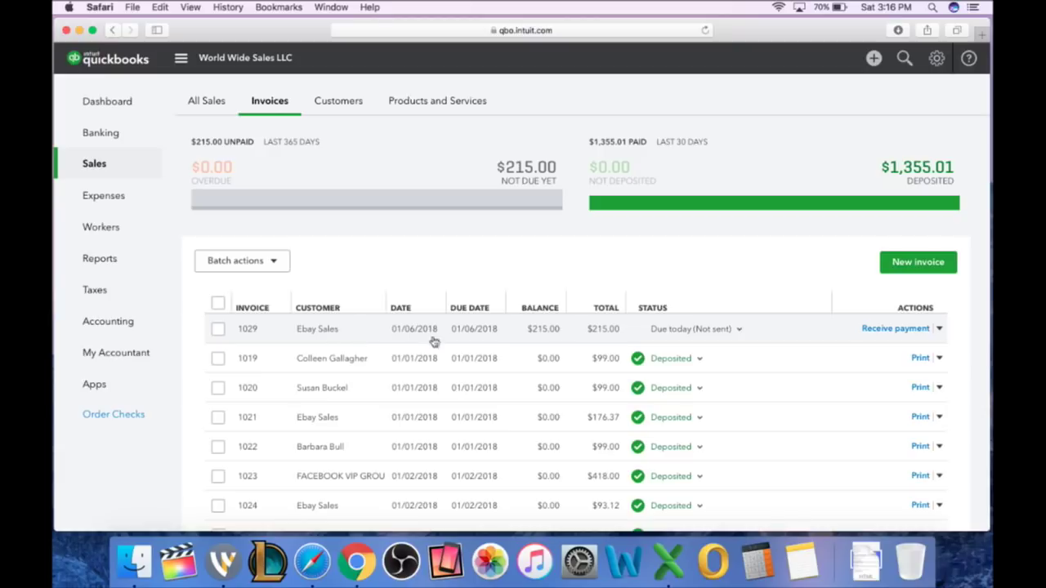
Review the Receive Payment form for the open Ebay Sales invoice and close it without recording a payment.
click(892, 332)
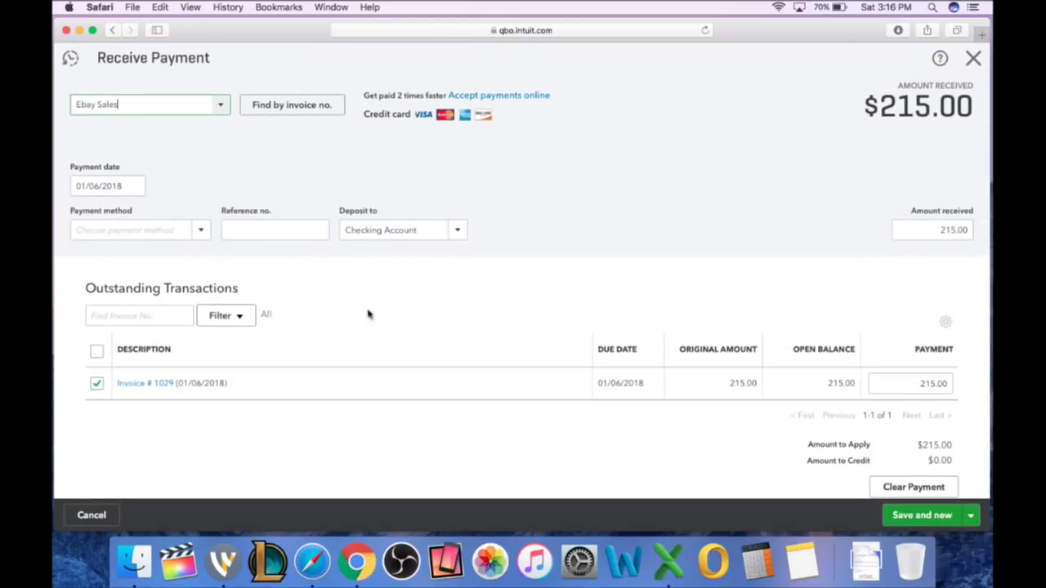
scroll(689, 343, down, 5)
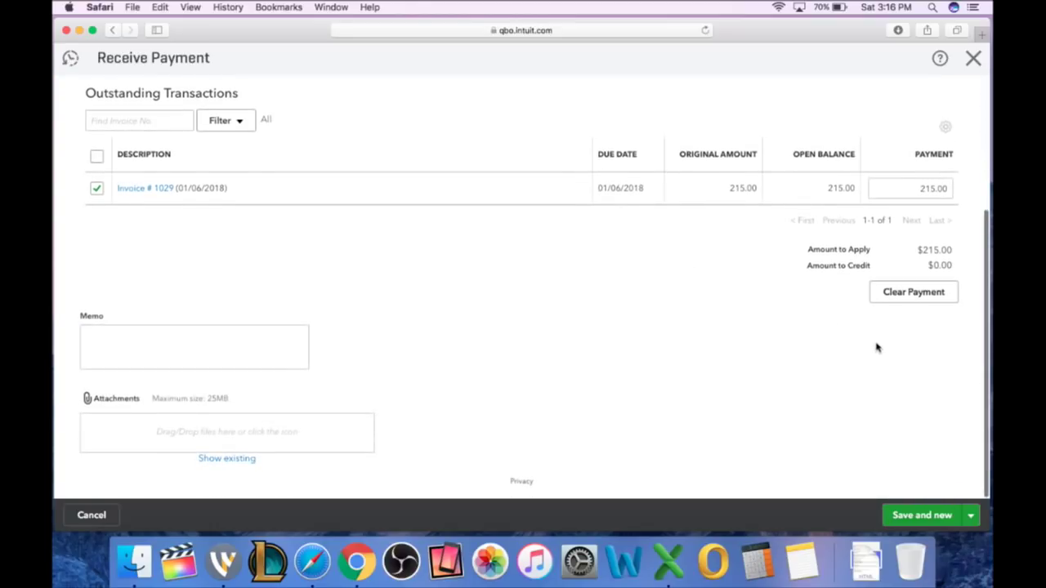
scroll(812, 442, up, 5)
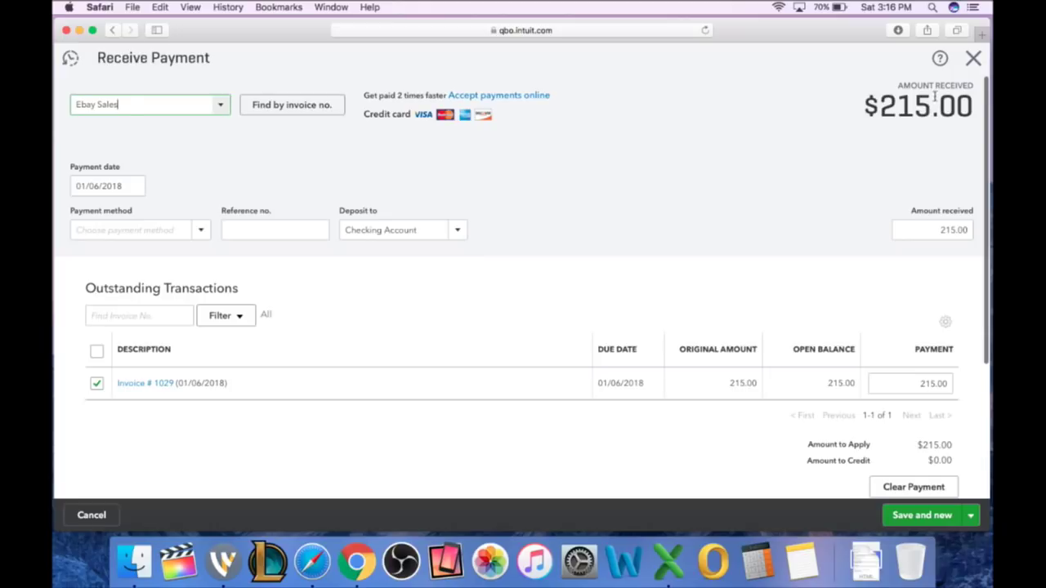
click(973, 58)
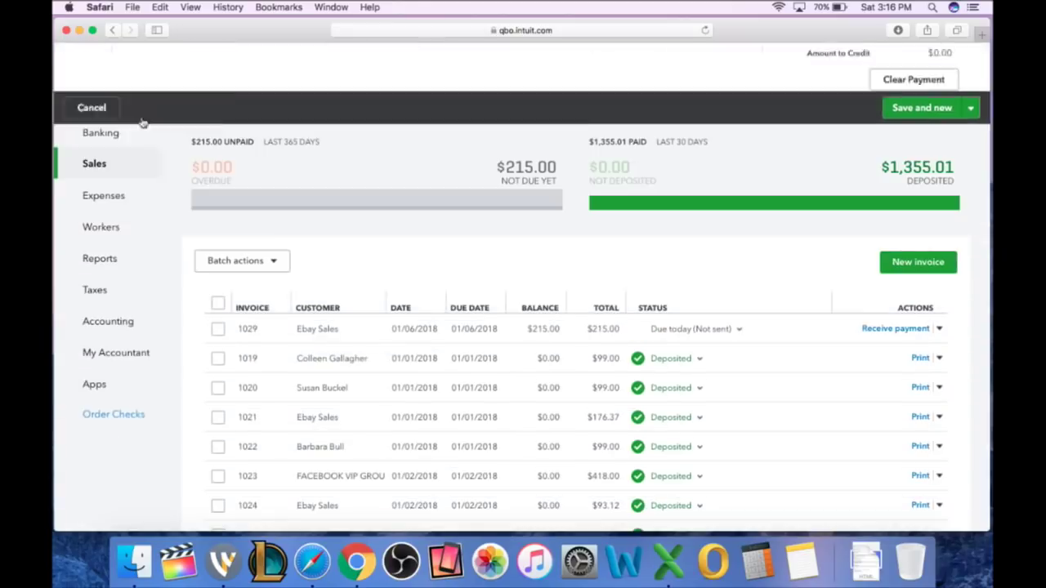
Go back to the dashboard, view the expense transactions and open the 01/03/2018 Salvation Army expense.
click(107, 101)
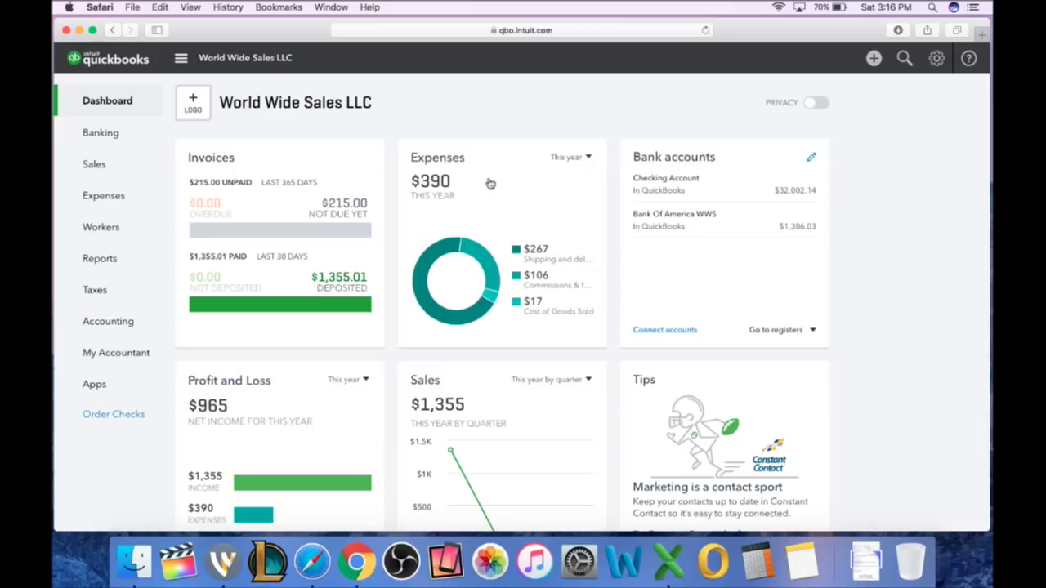
click(105, 202)
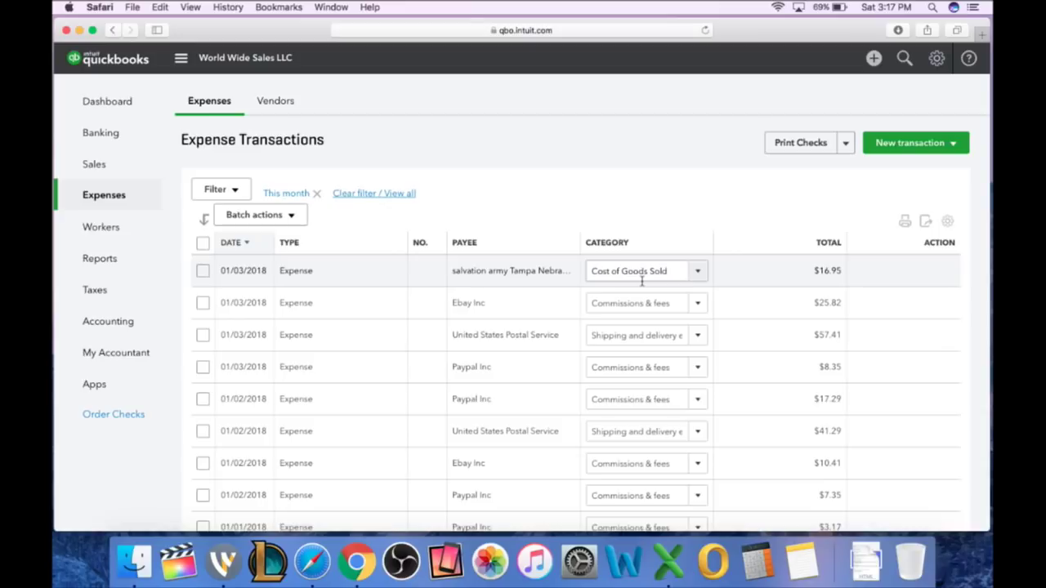
click(475, 274)
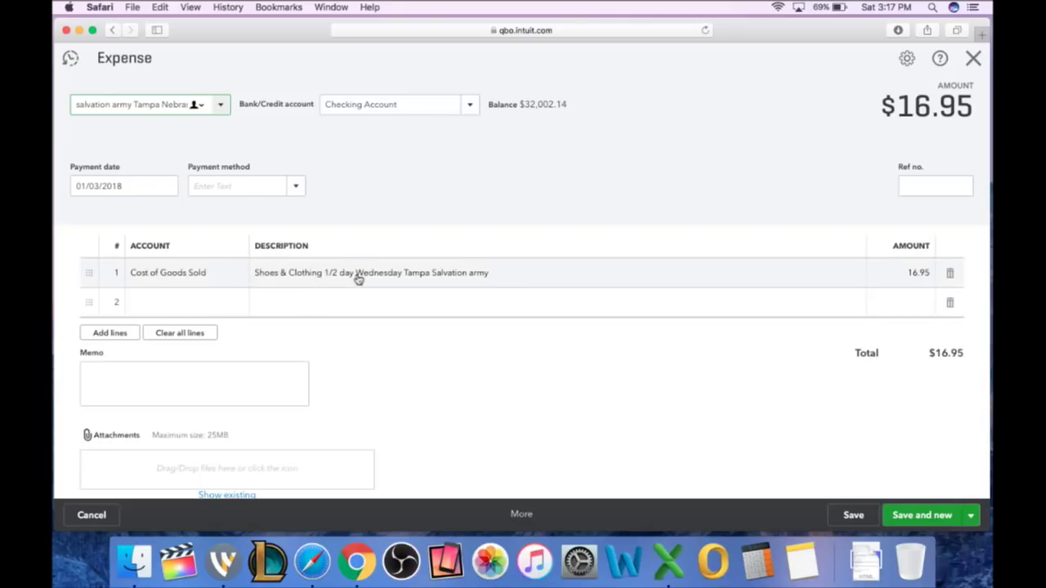
Look through the account categories available for the Salvation Army expense line, from Cost of Goods Sold up to Advertising, without choosing another.
click(234, 274)
click(241, 277)
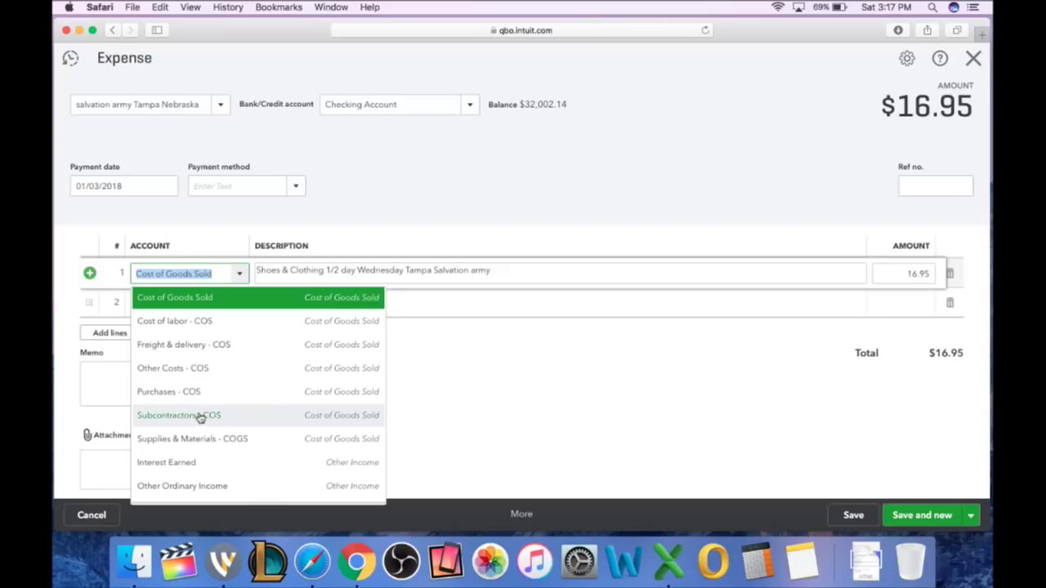
scroll(209, 385, down, 3)
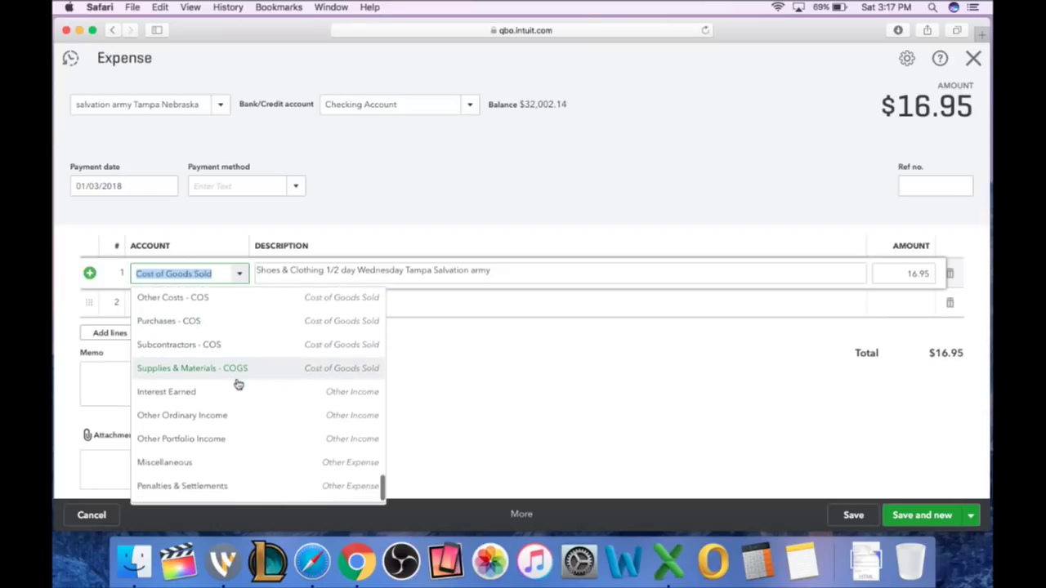
scroll(210, 441, up, 5)
scroll(209, 443, up, 10)
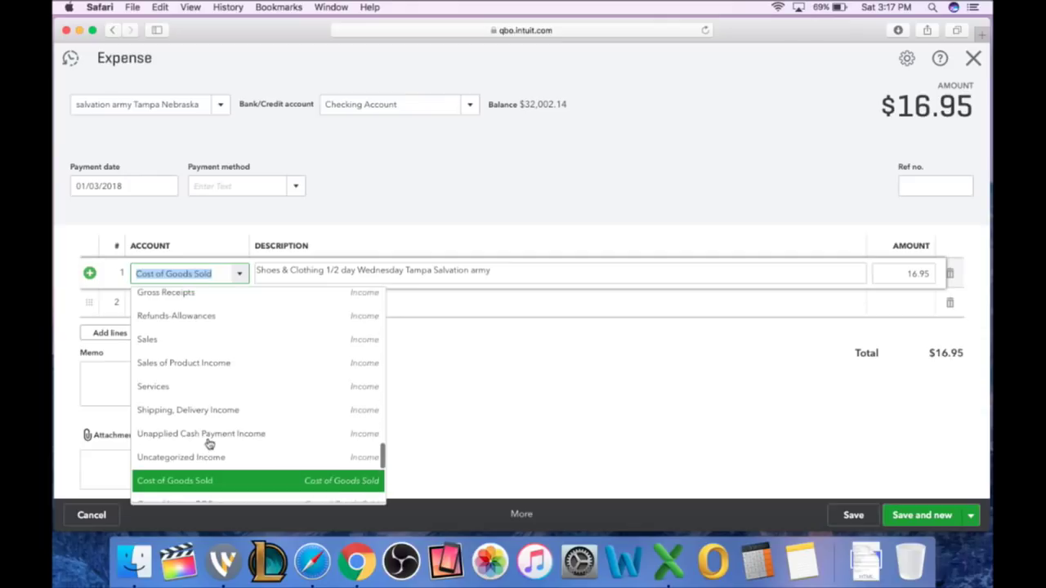
scroll(209, 442, up, 7)
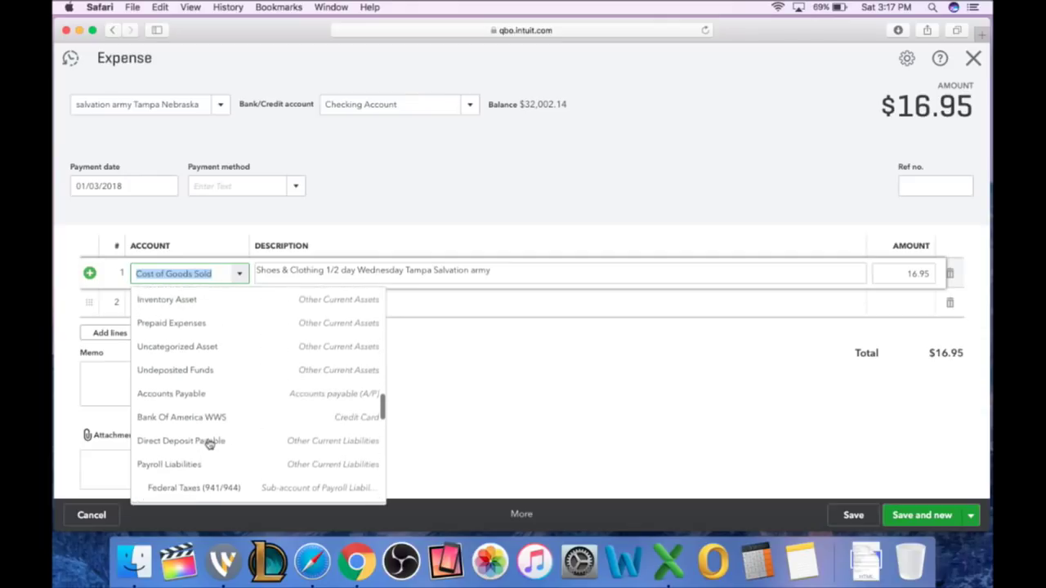
scroll(182, 367, up, 4)
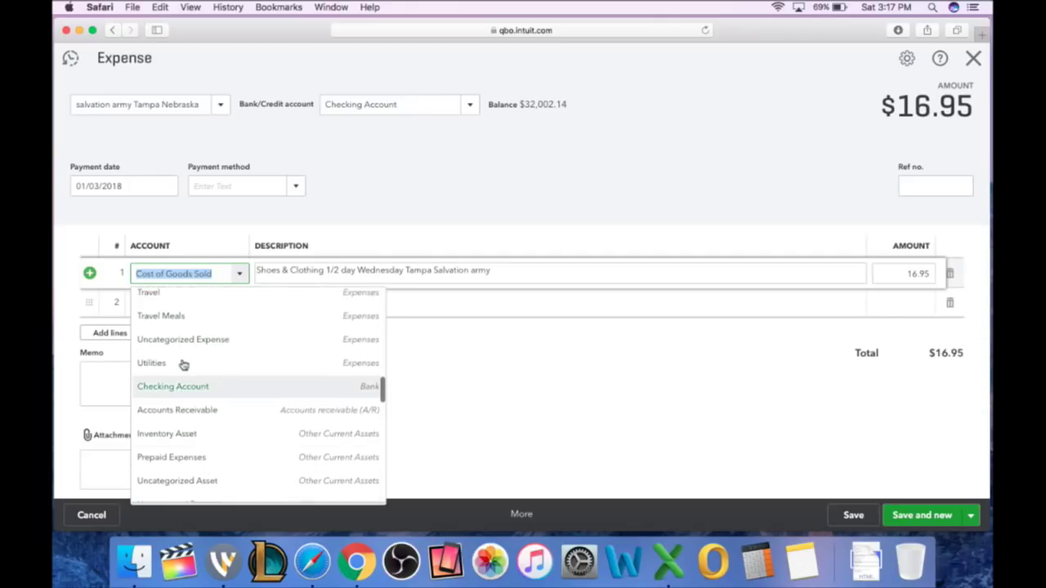
scroll(194, 326, up, 4)
scroll(191, 366, up, 6)
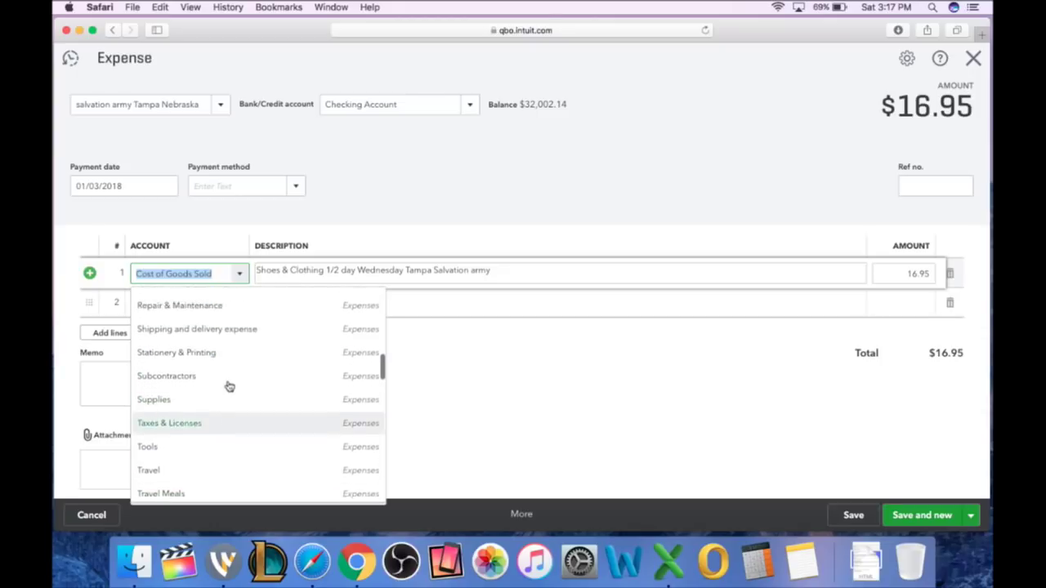
scroll(208, 338, up, 9)
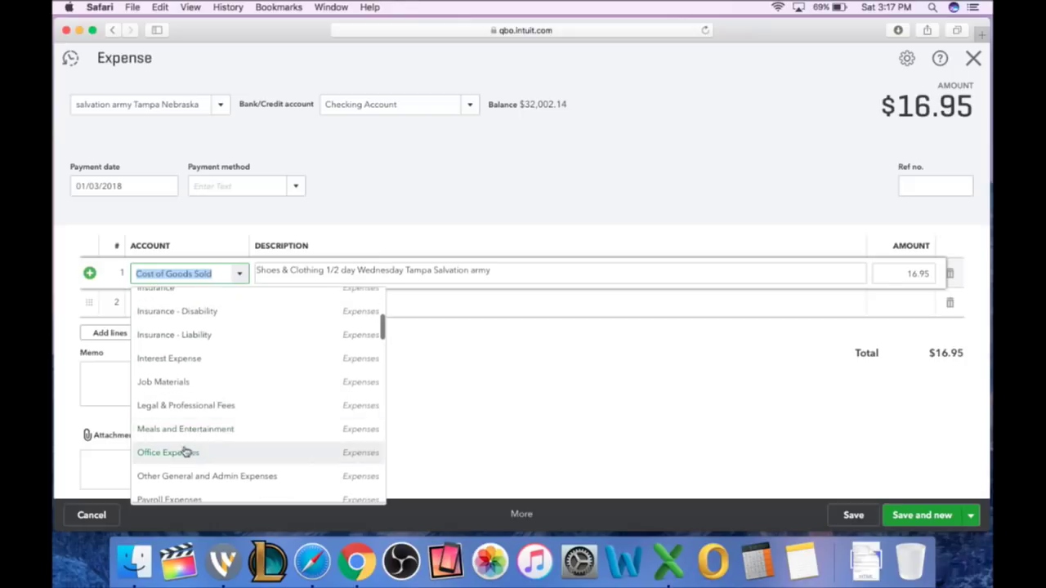
scroll(204, 453, up, 5)
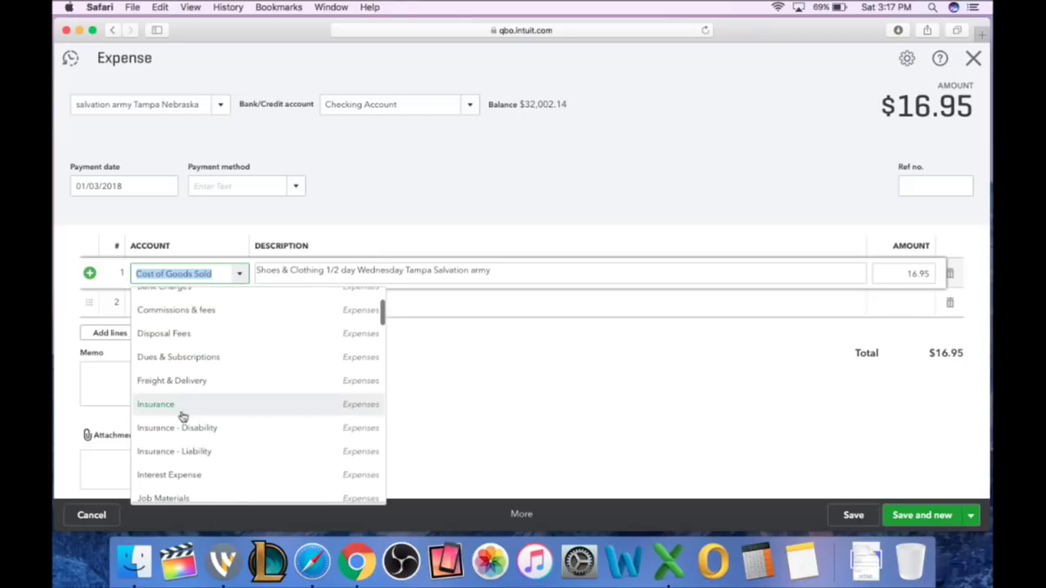
scroll(182, 416, up, 3)
scroll(157, 339, up, 1)
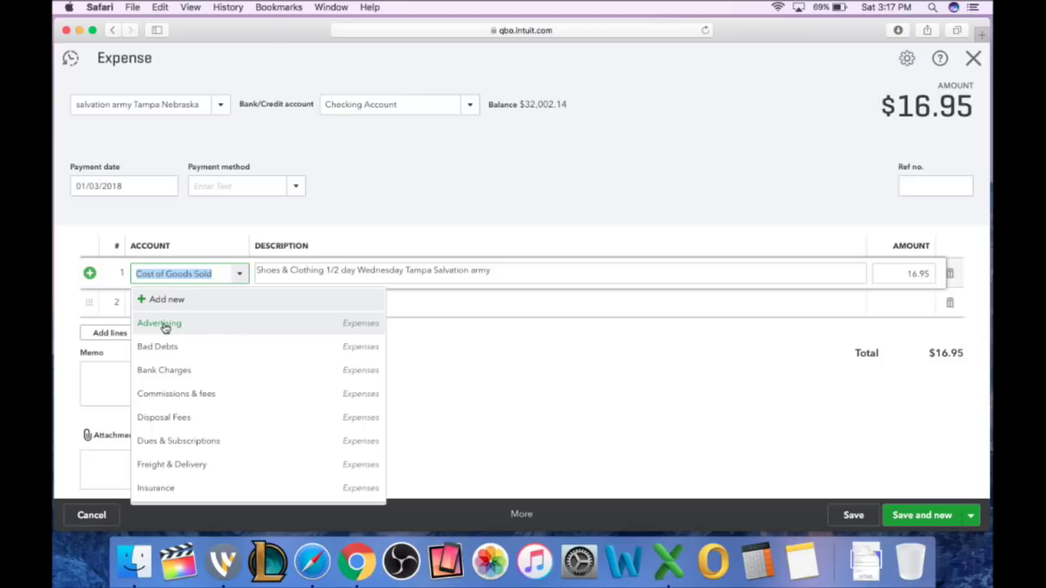
click(498, 175)
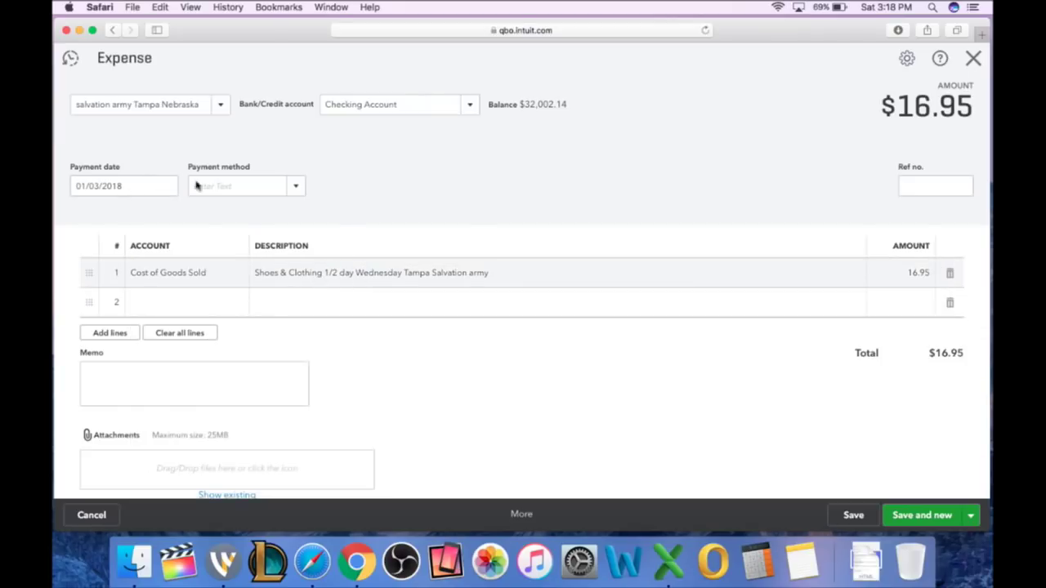
Set the Salvation Army expense's payment method to Paypal, but leave the expense without saving.
click(297, 188)
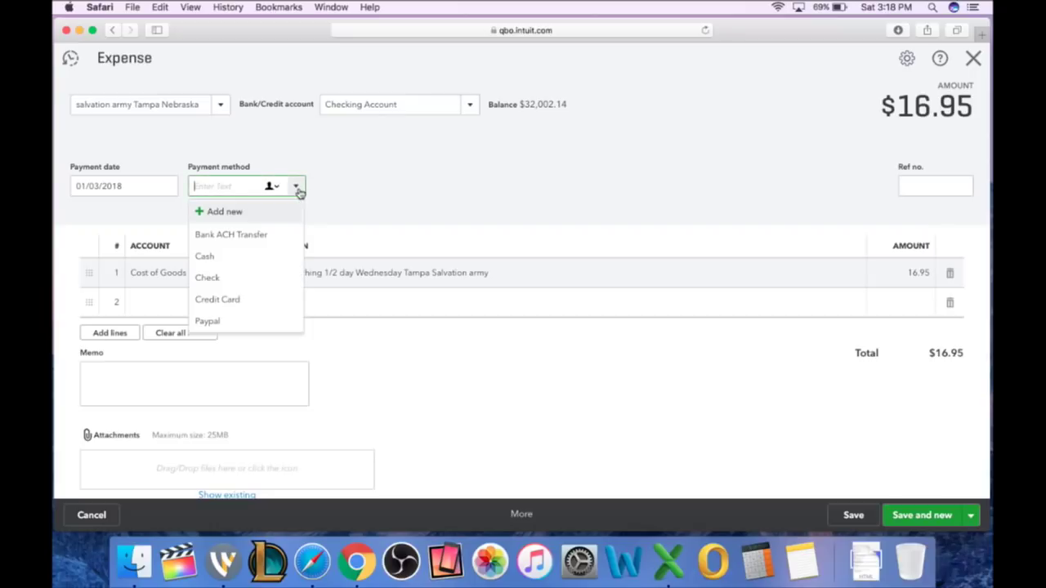
click(208, 321)
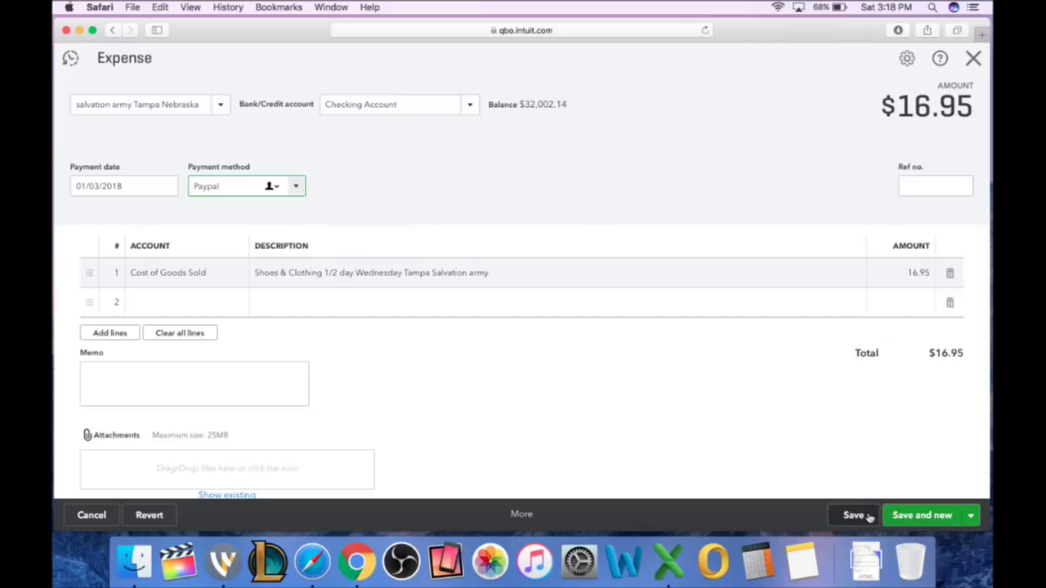
click(973, 58)
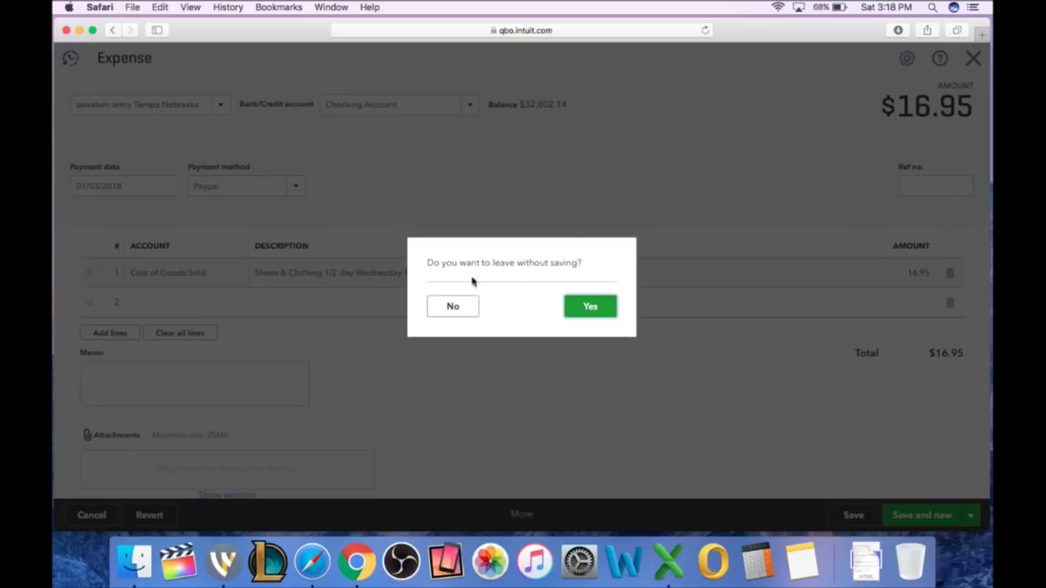
click(592, 305)
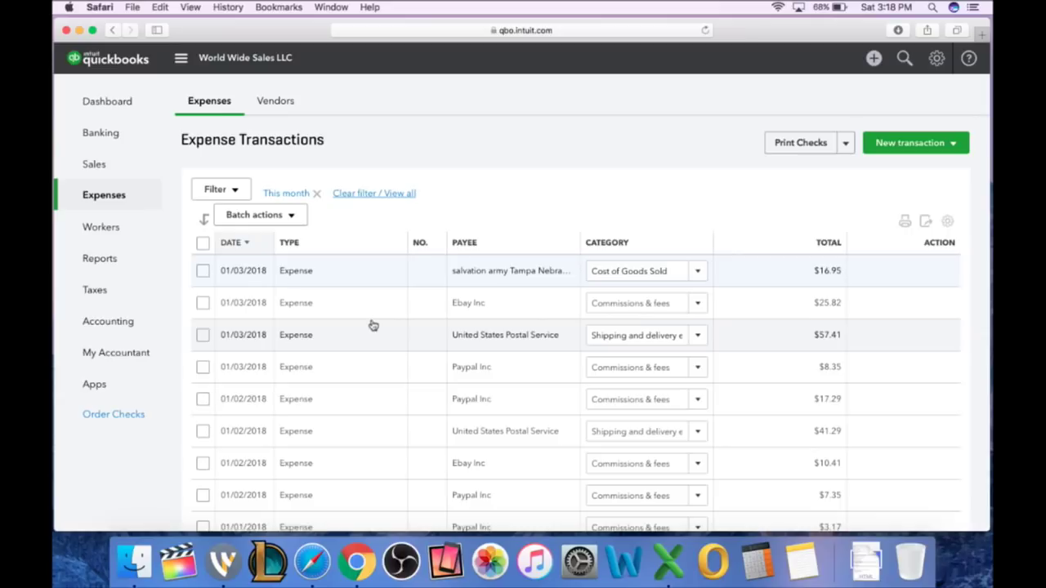
Review the 01/03/2018 Ebay Inc expense, close it and look over the list of expense transactions.
click(464, 306)
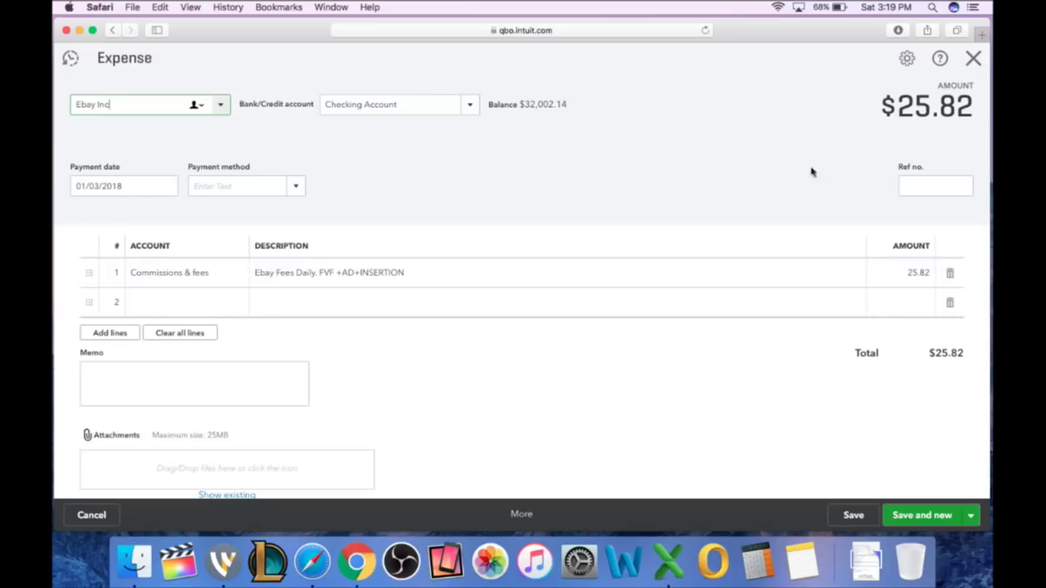
click(973, 60)
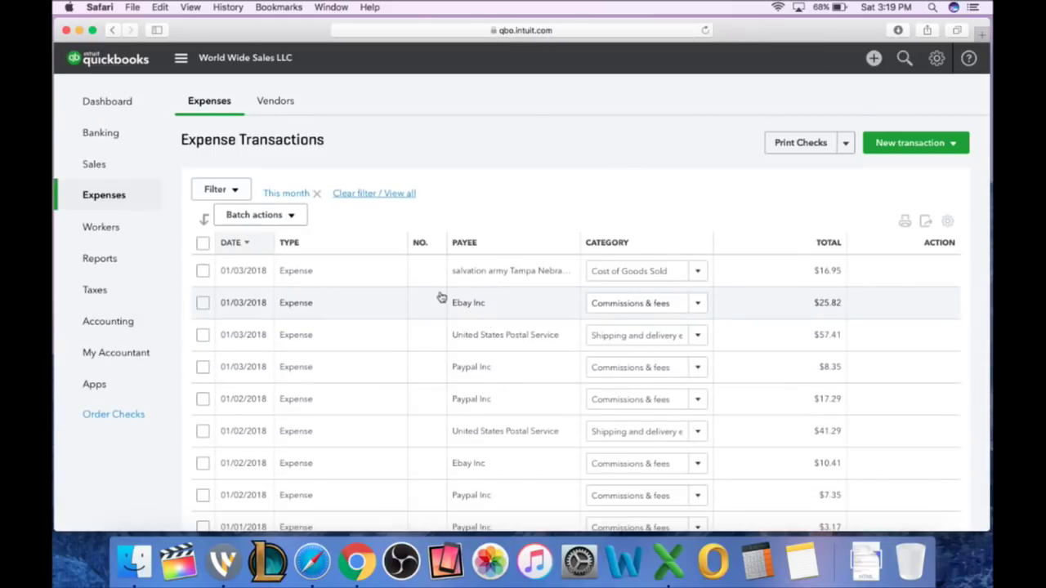
scroll(441, 297, down, 3)
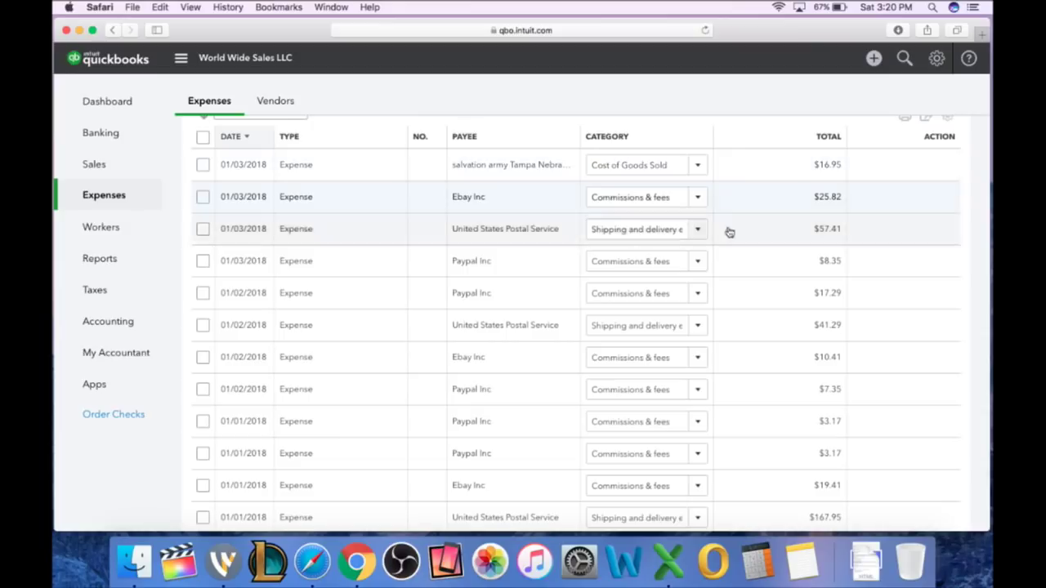
scroll(422, 234, up, 3)
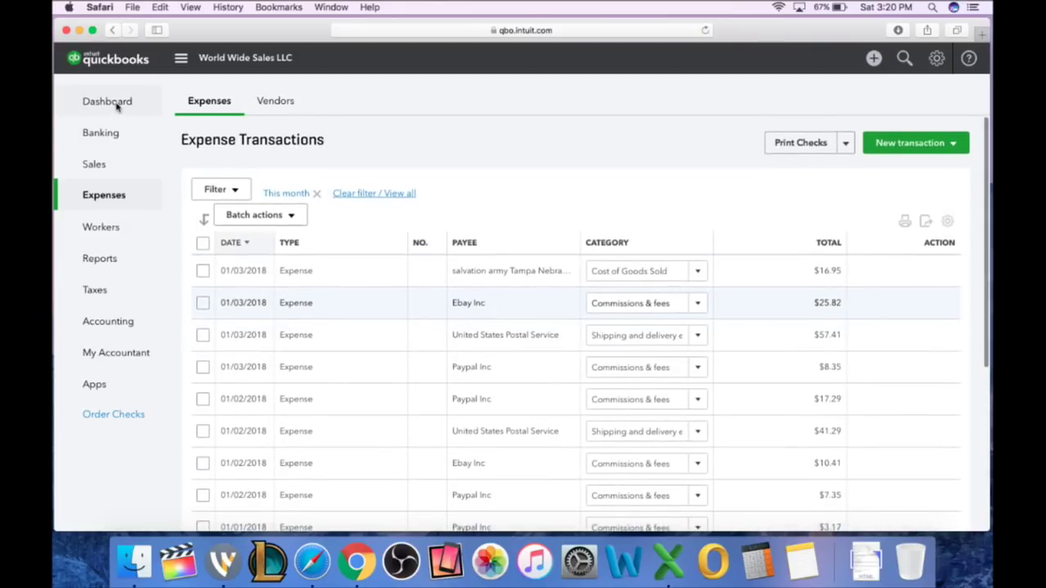
Return to the dashboard and inspect the shipping, commissions and cost of goods sold segments of the Expenses chart.
click(117, 109)
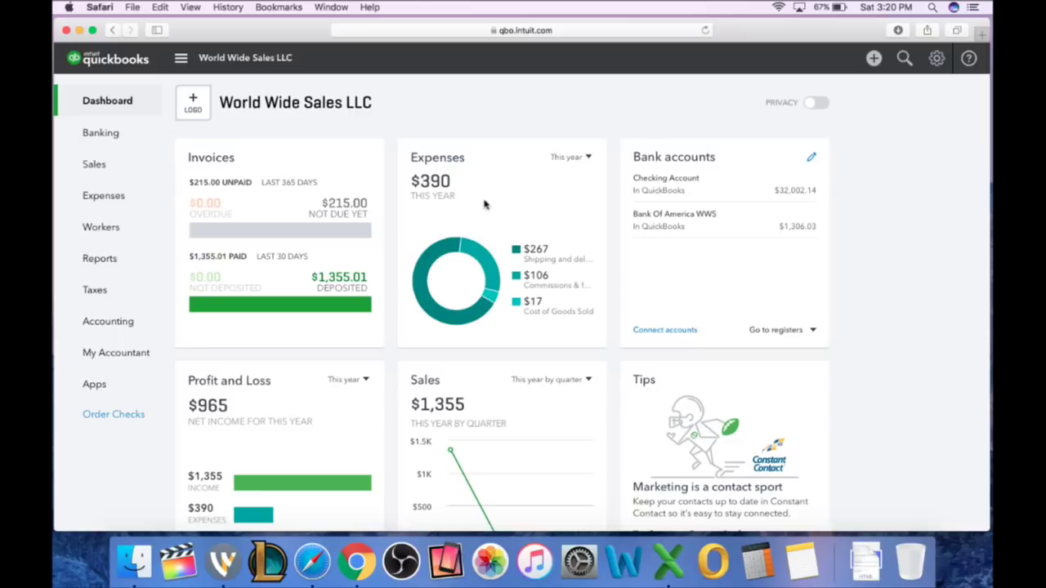
scroll(485, 205, down, 5)
scroll(486, 205, up, 4)
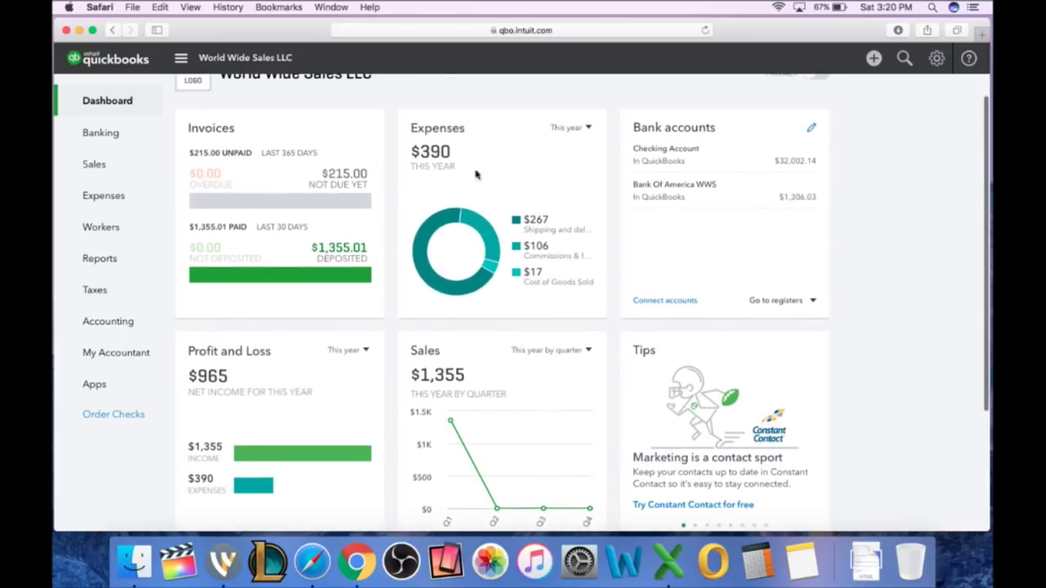
mouse_move(435, 232)
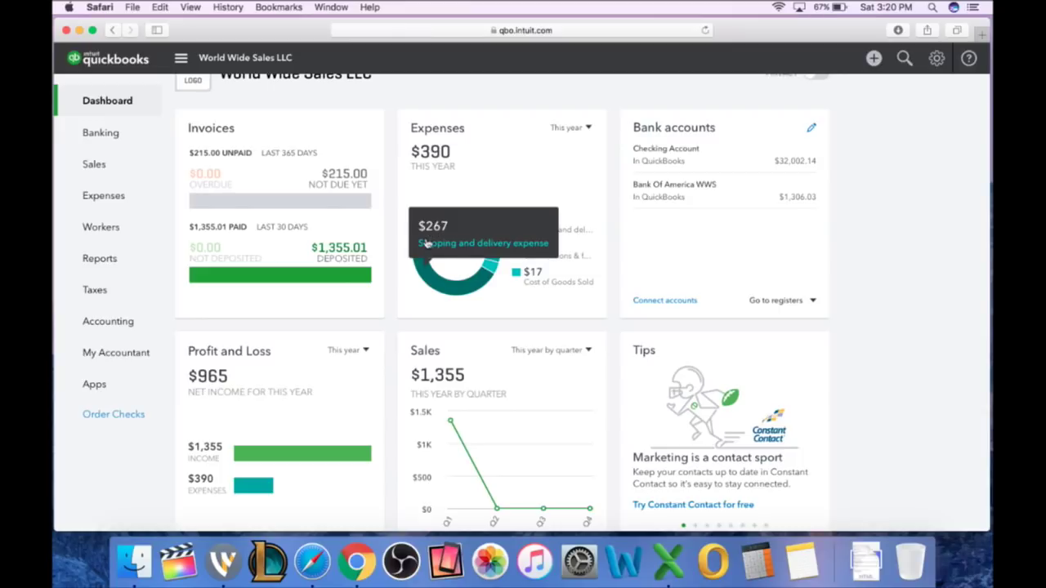
mouse_move(477, 222)
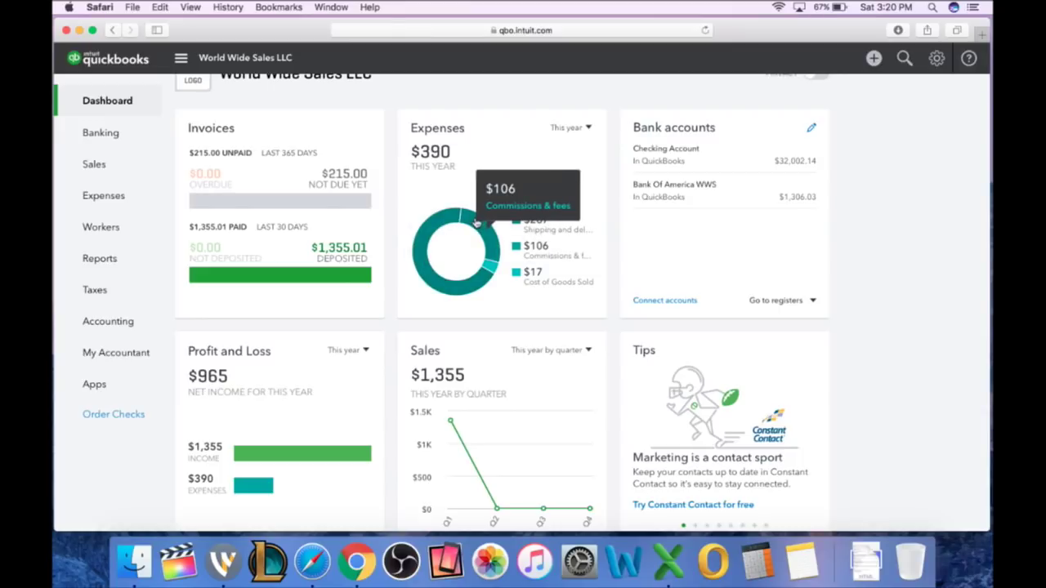
mouse_move(495, 267)
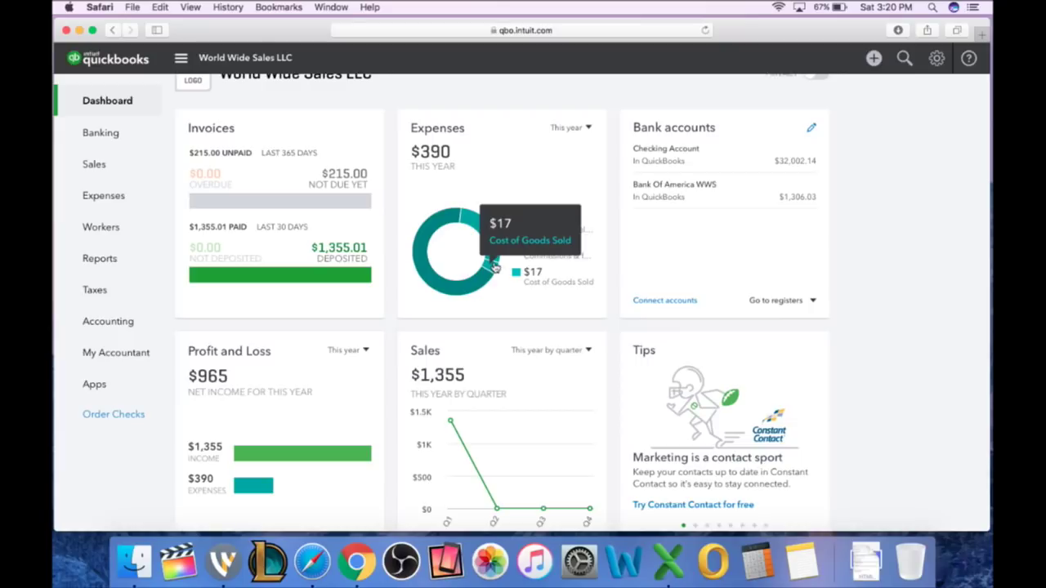
Review the dashboard's Profit and Loss summary and the period options of the Sales chart without choosing one.
scroll(229, 360, down, 3)
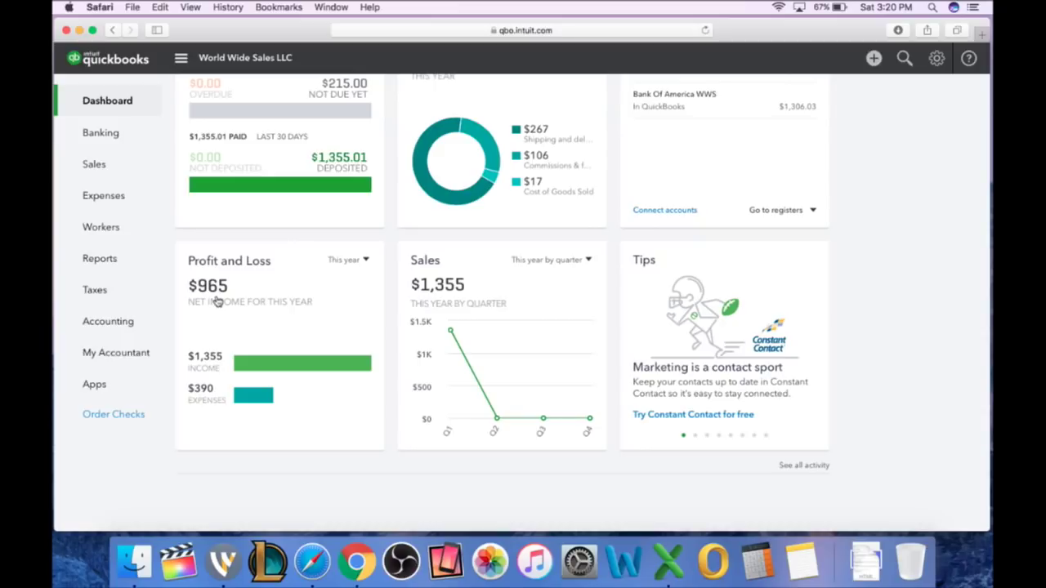
click(563, 262)
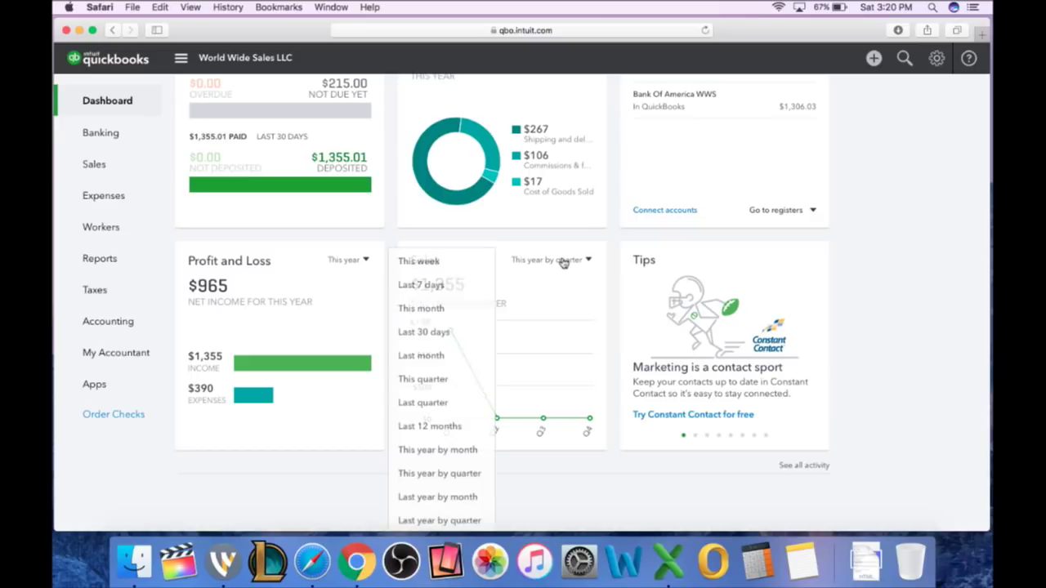
click(860, 332)
scroll(817, 339, up, 3)
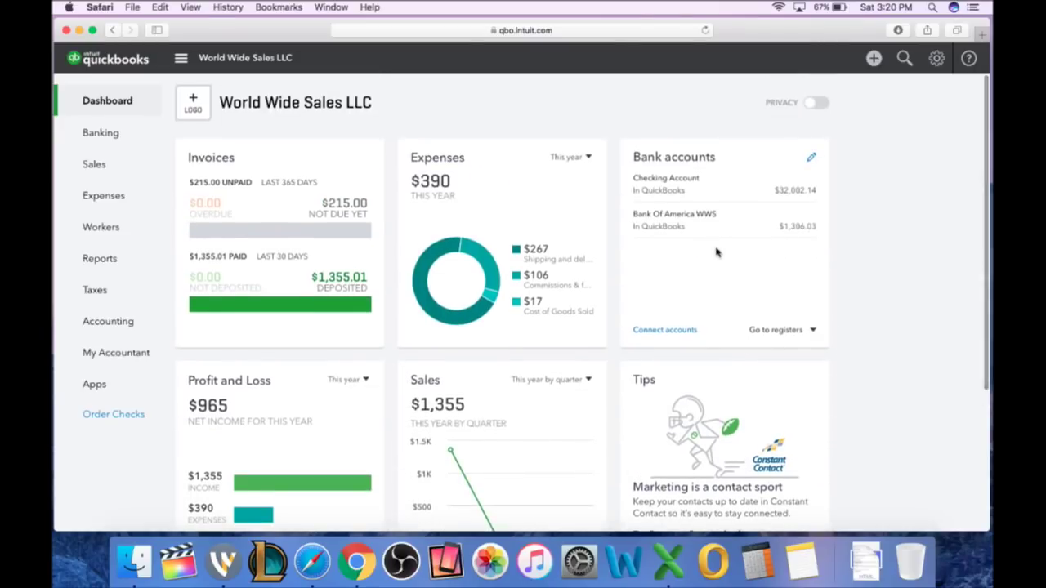